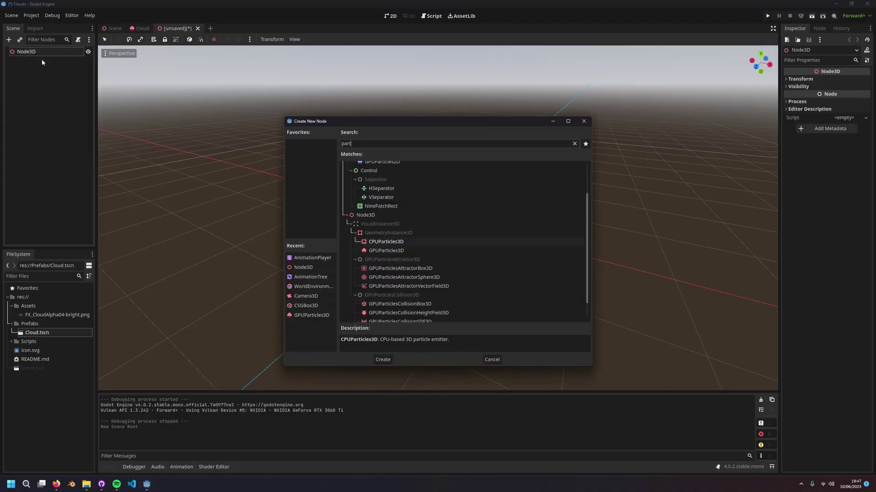
# Add a GPUParticles3D node and assign a new QuadMesh to its Draw Pass 1
pyautogui.press('Return')
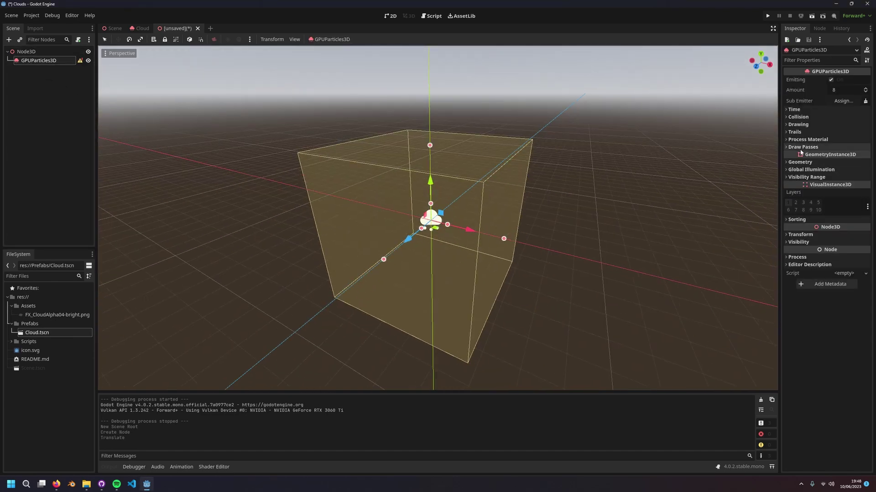
pyautogui.click(800, 149)
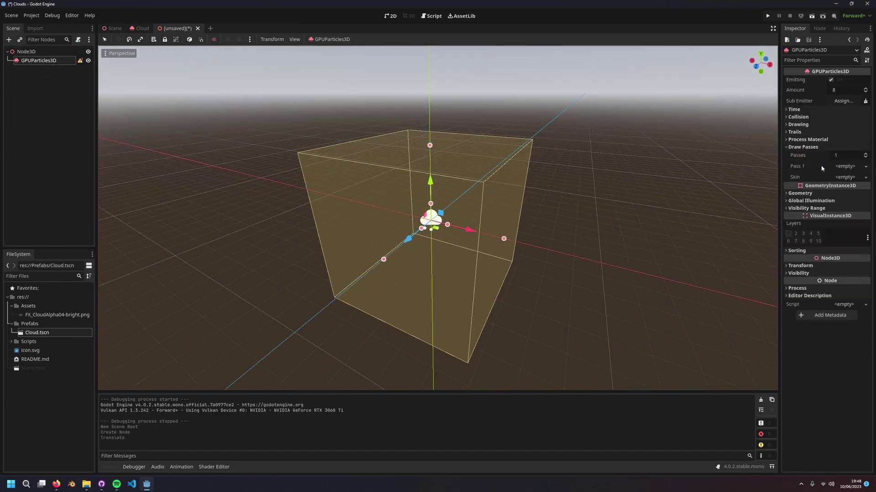
pyautogui.click(847, 167)
pyautogui.click(828, 245)
pyautogui.scroll(5, 496, 226)
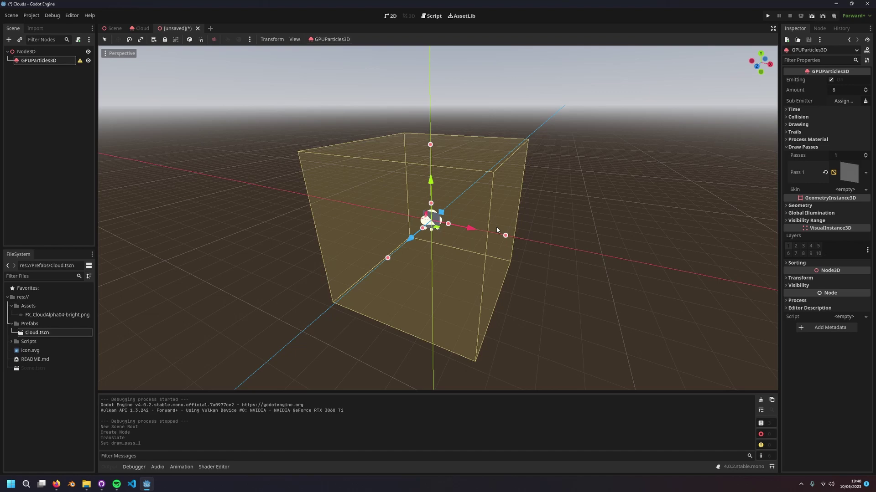
pyautogui.moveTo(511, 222); pyautogui.dragTo(769, 157, button='middle')
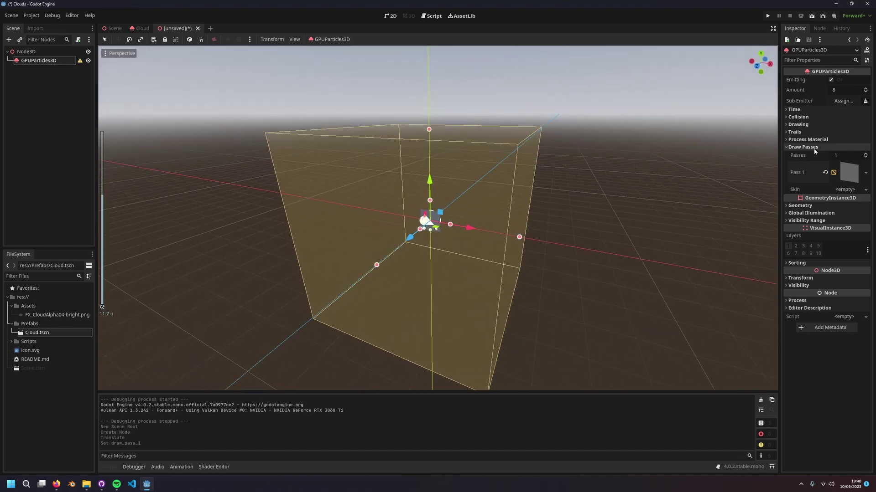
# Set particle Lifetime to 30, Explosiveness to 0.98 and Amount to 50
pyautogui.click(803, 147)
pyautogui.click(811, 110)
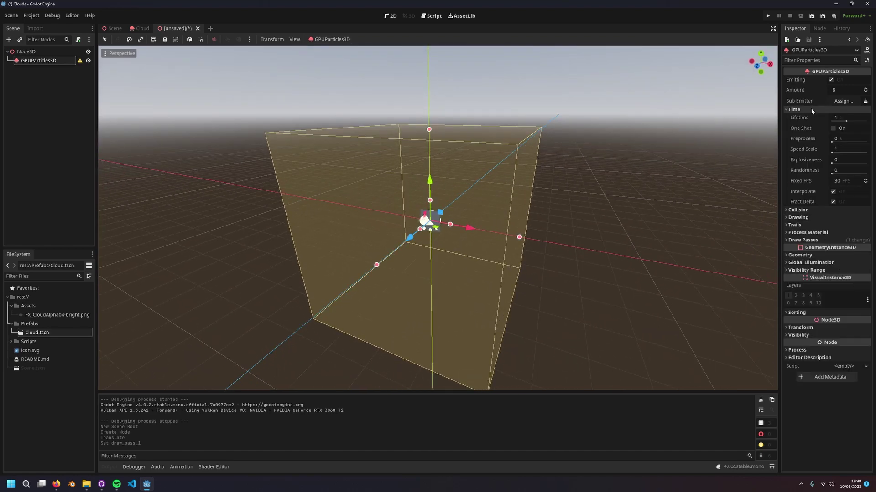
pyautogui.click(850, 118)
pyautogui.press('Return')
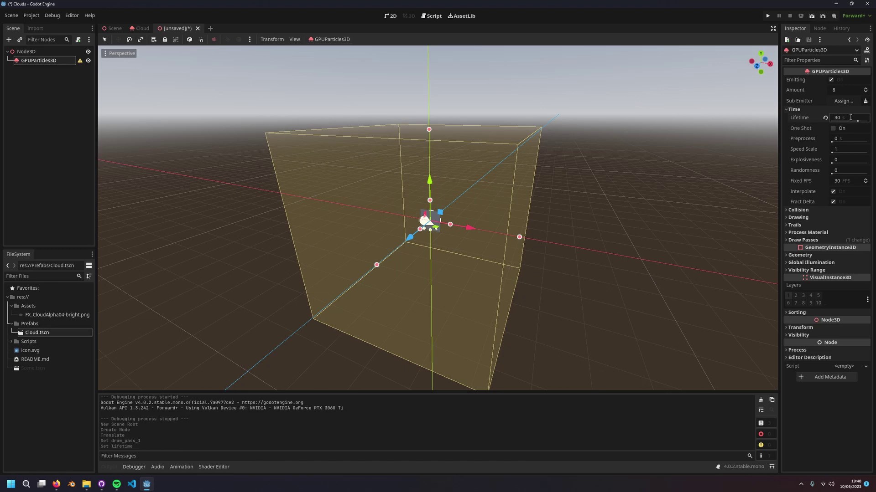
pyautogui.click(846, 158)
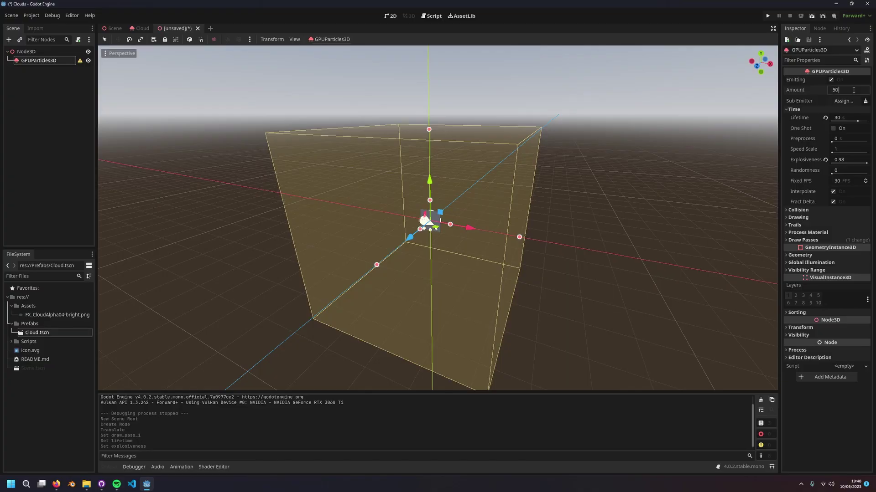
pyautogui.press('Return')
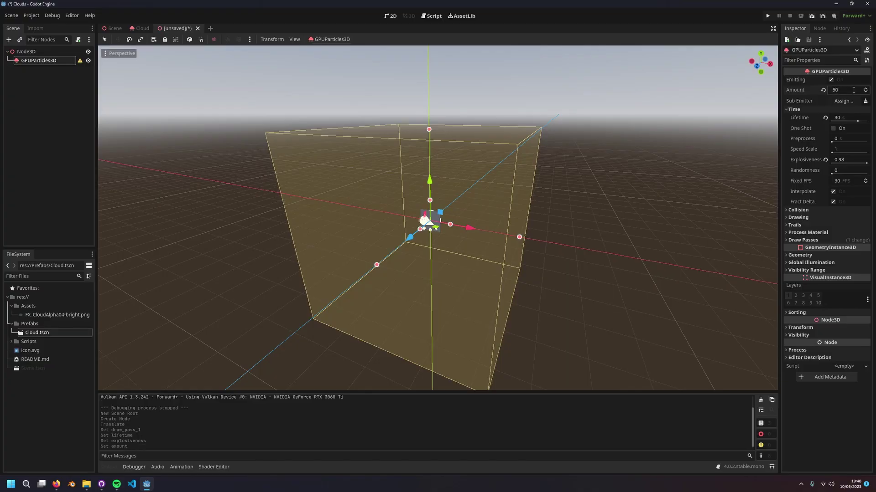
# Assign a new ParticleProcessMaterial and adjust its Gravity settings
pyautogui.click(819, 234)
pyautogui.click(841, 242)
pyautogui.click(832, 260)
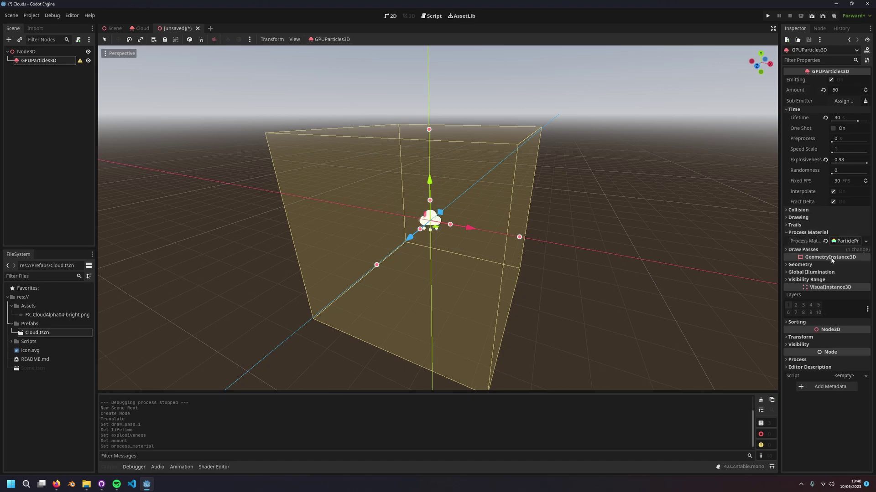
pyautogui.click(847, 241)
pyautogui.scroll(-2, 839, 249)
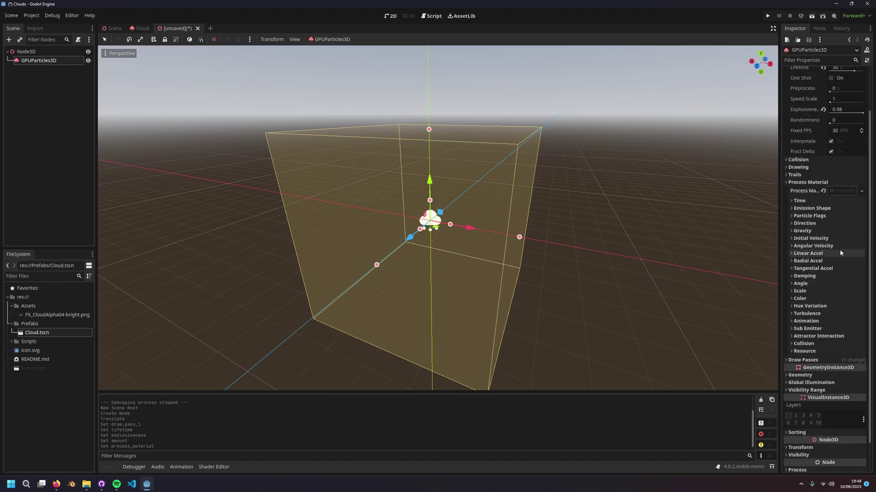
pyautogui.click(803, 231)
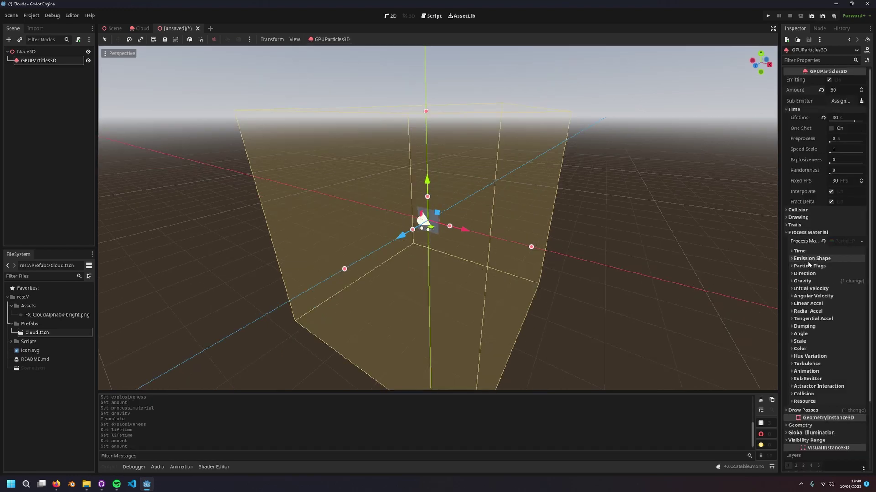
# Set the emission shape to Box with extents 7, 3, 5 and restart the particles
pyautogui.click(810, 258)
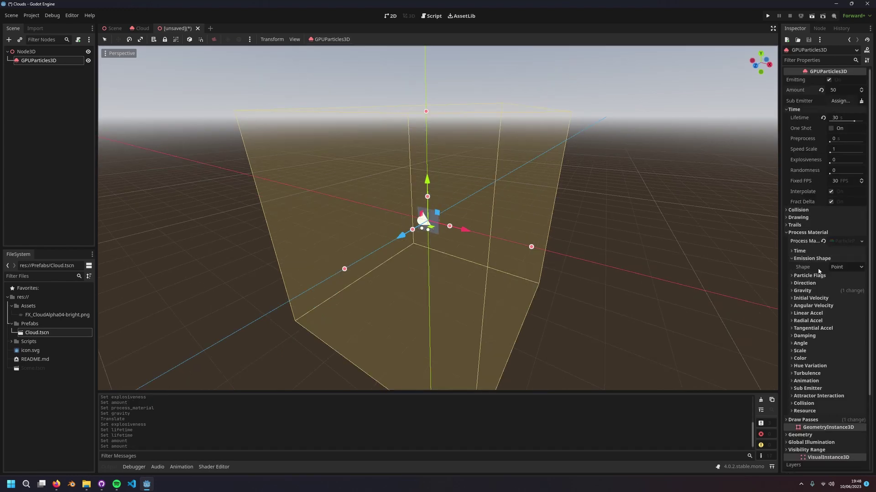
pyautogui.click(844, 267)
pyautogui.click(829, 304)
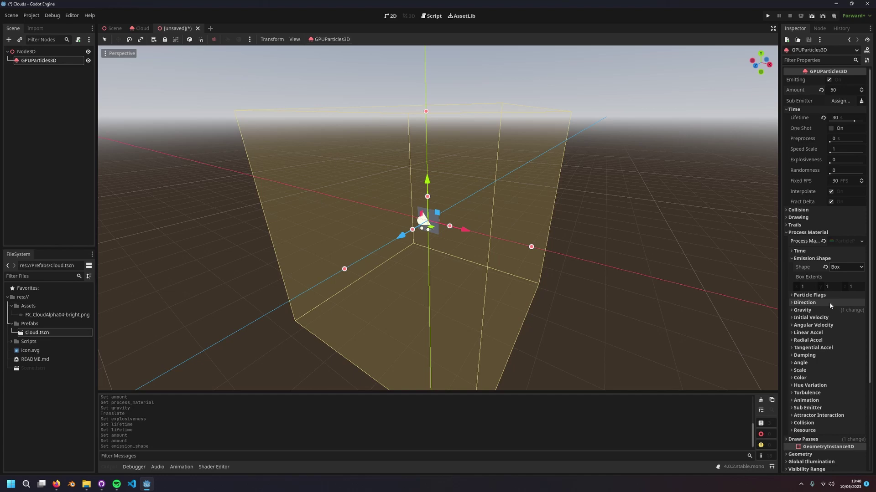
pyautogui.click(810, 287)
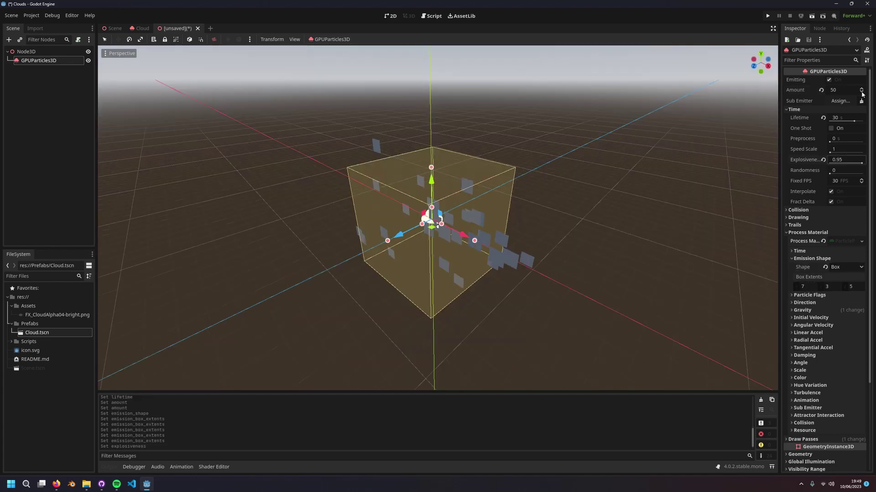
pyautogui.click(861, 91)
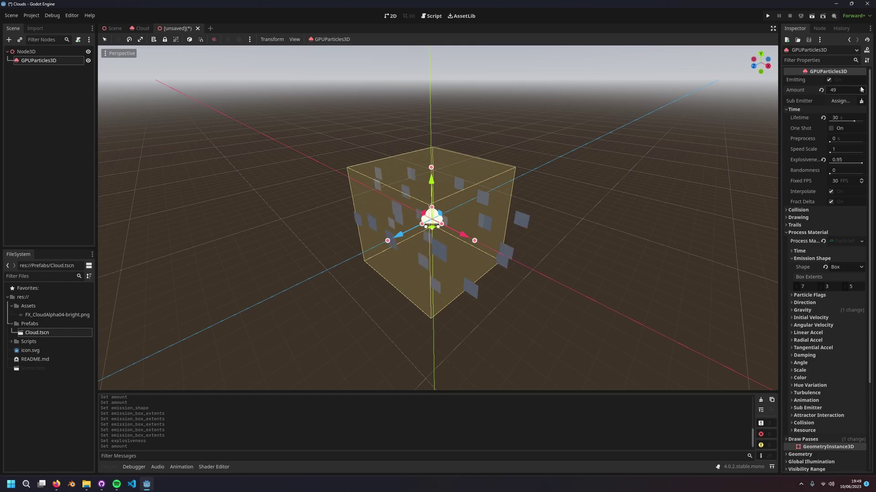
pyautogui.click(861, 88)
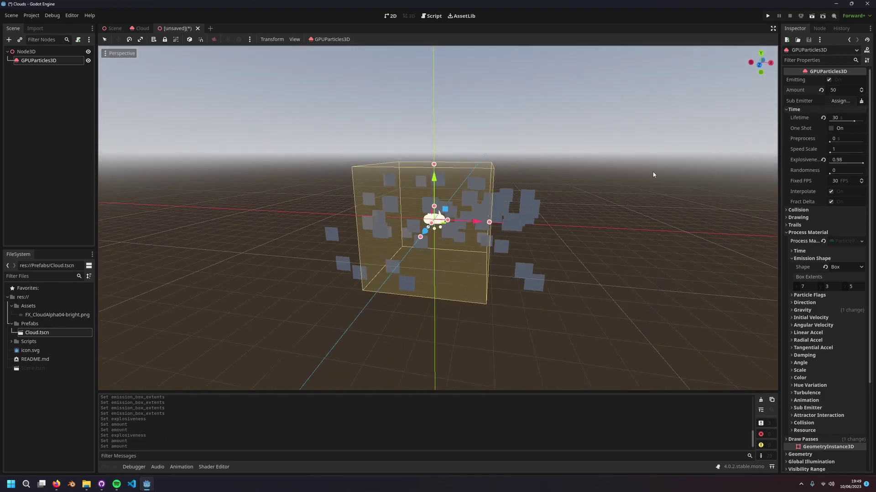
pyautogui.scroll(3, 653, 178)
pyautogui.moveTo(631, 204); pyautogui.dragTo(639, 221, button='middle')
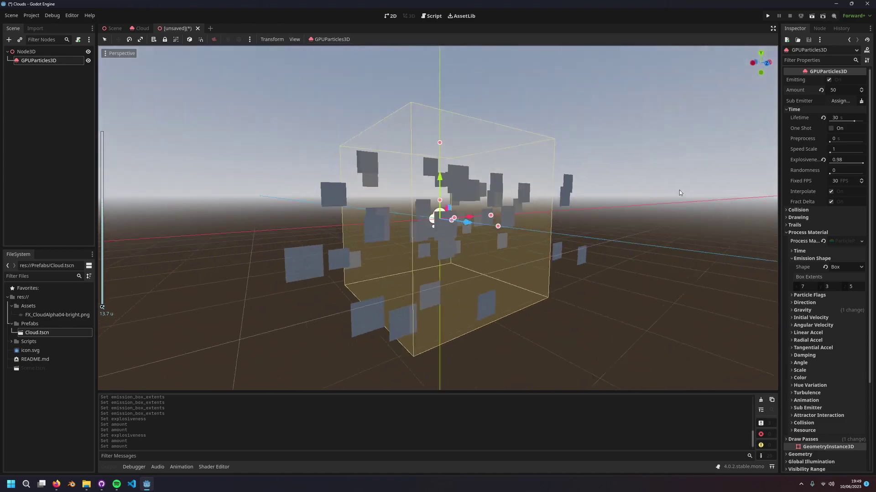
pyautogui.scroll(-2, 680, 193)
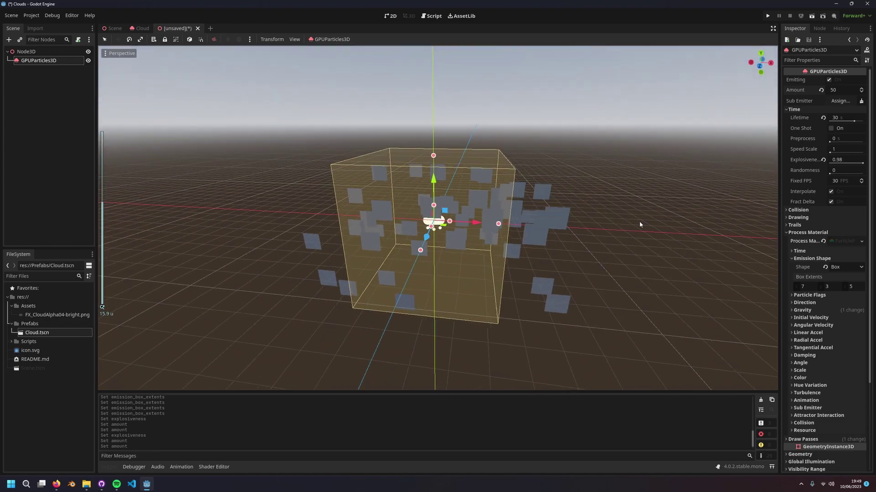
pyautogui.scroll(-5, 836, 306)
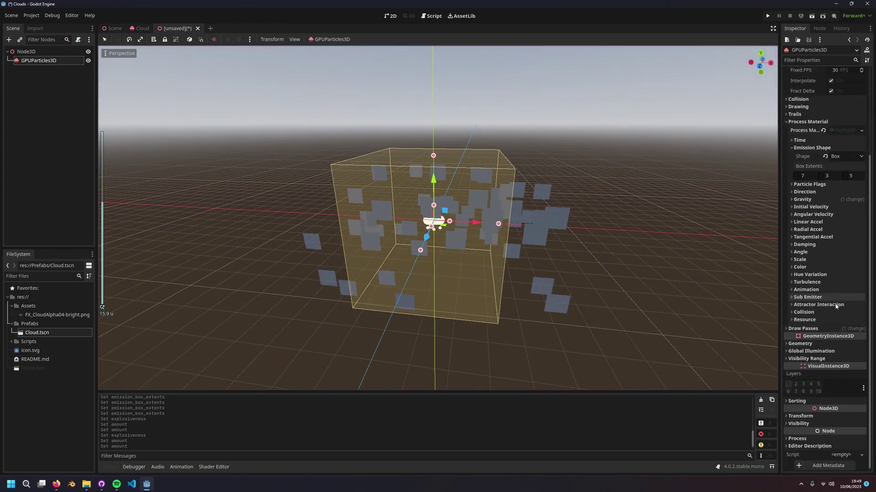
# Resize the particle QuadMesh to 5 by 5 and restart the particles
pyautogui.click(816, 329)
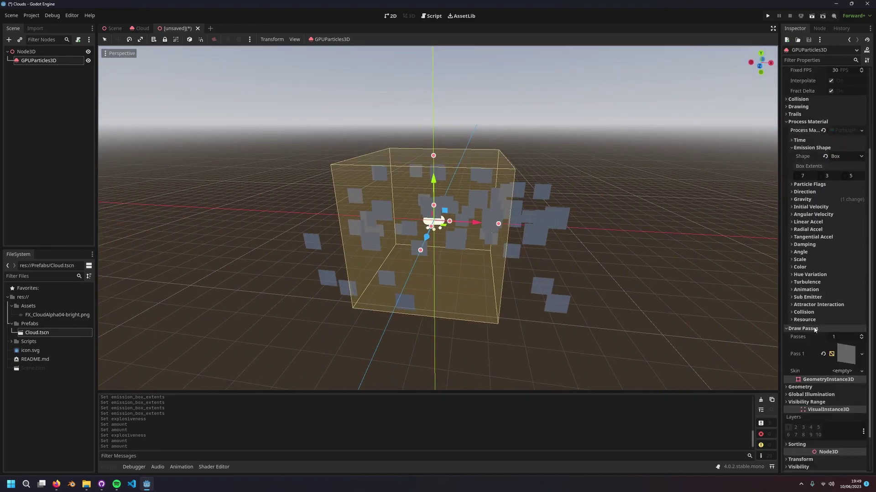
pyautogui.scroll(-2, 842, 329)
pyautogui.click(844, 314)
pyautogui.scroll(-7, 839, 313)
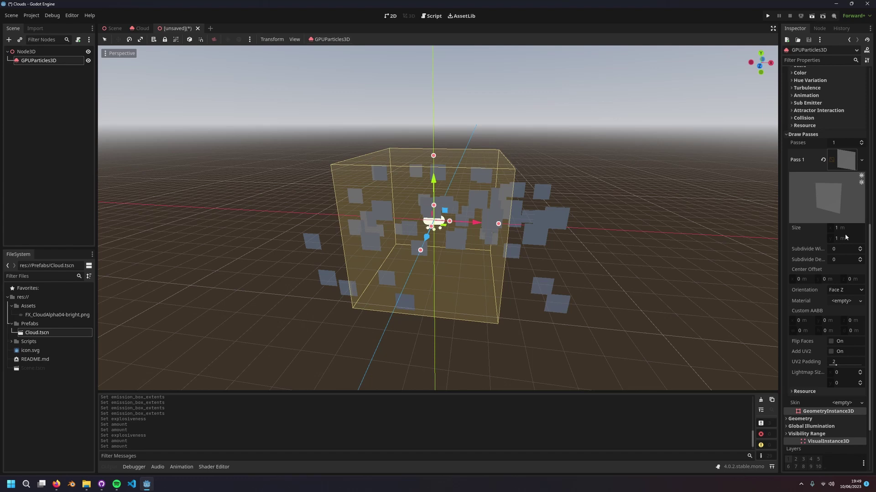
pyautogui.write('5')
pyautogui.press('Tab')
pyautogui.write('5')
pyautogui.press('Return')
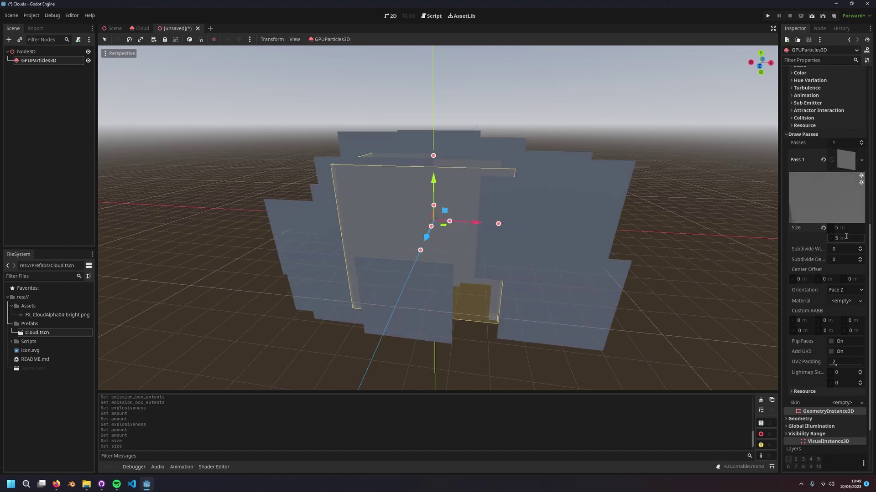
pyautogui.scroll(15, 848, 137)
pyautogui.click(861, 89)
pyautogui.click(861, 89)
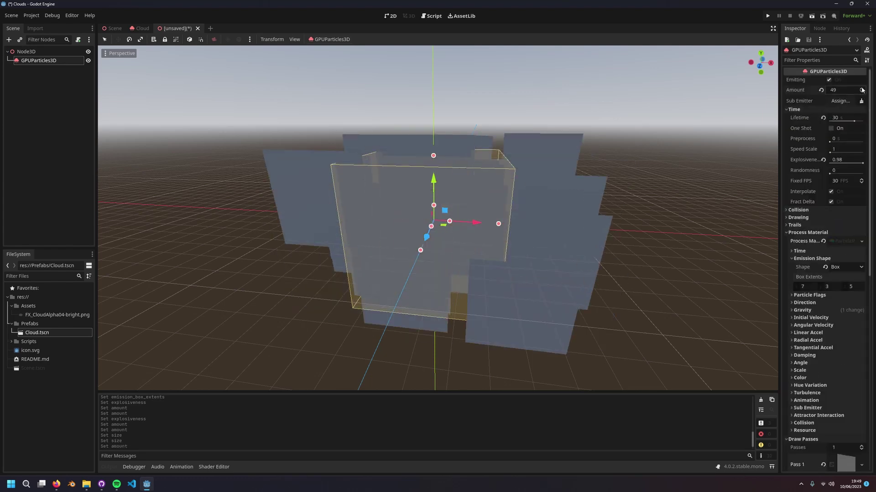
# Give the quad a new StandardMaterial3D with Alpha transparency and Unshaded shading
pyautogui.click(808, 233)
pyautogui.scroll(-5, 833, 256)
pyautogui.click(848, 307)
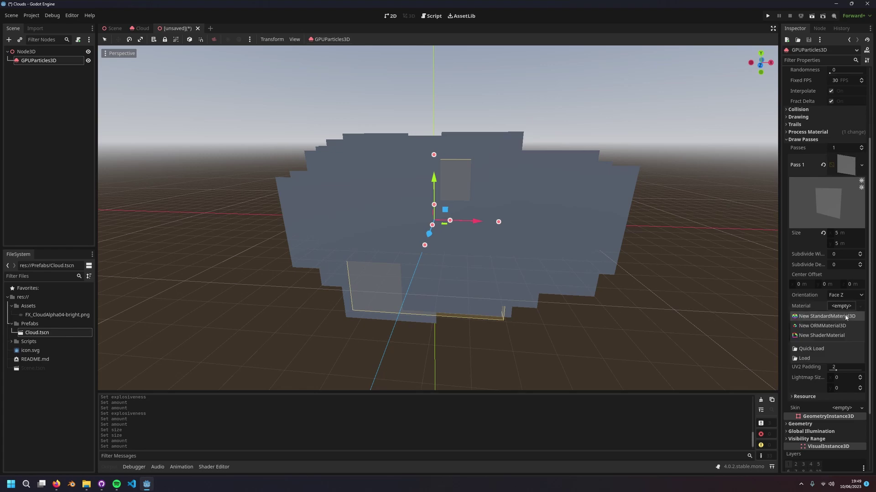
pyautogui.click(827, 316)
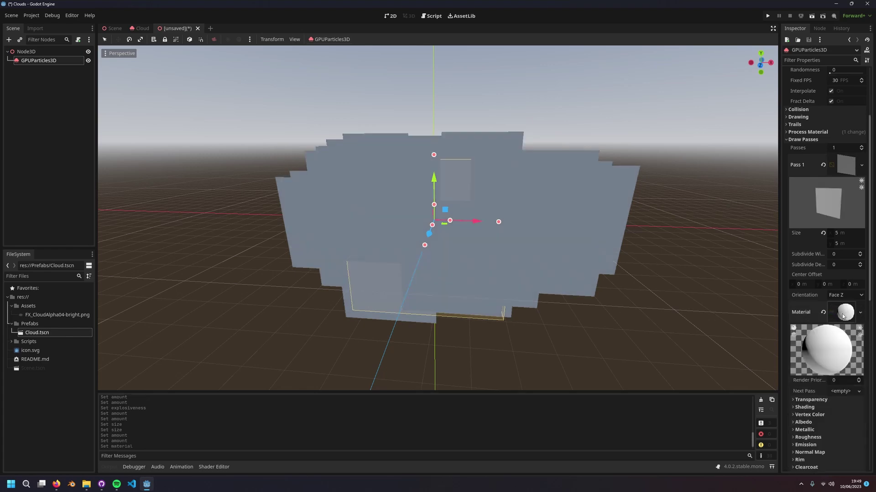
pyautogui.scroll(-3, 843, 316)
pyautogui.click(821, 249)
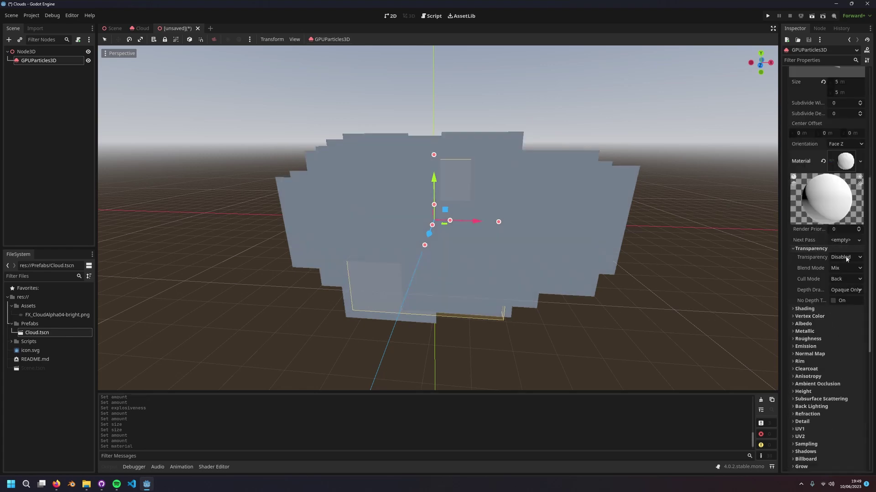
pyautogui.click(845, 258)
pyautogui.click(833, 276)
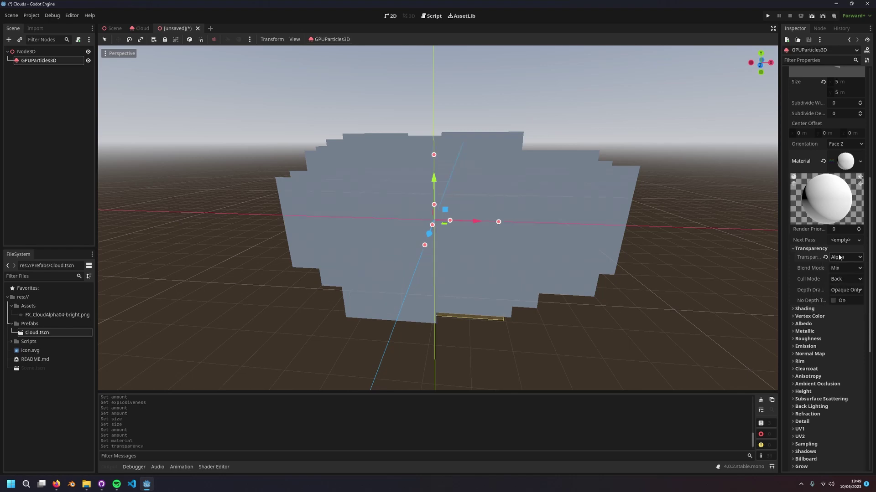
pyautogui.click(821, 248)
pyautogui.click(829, 257)
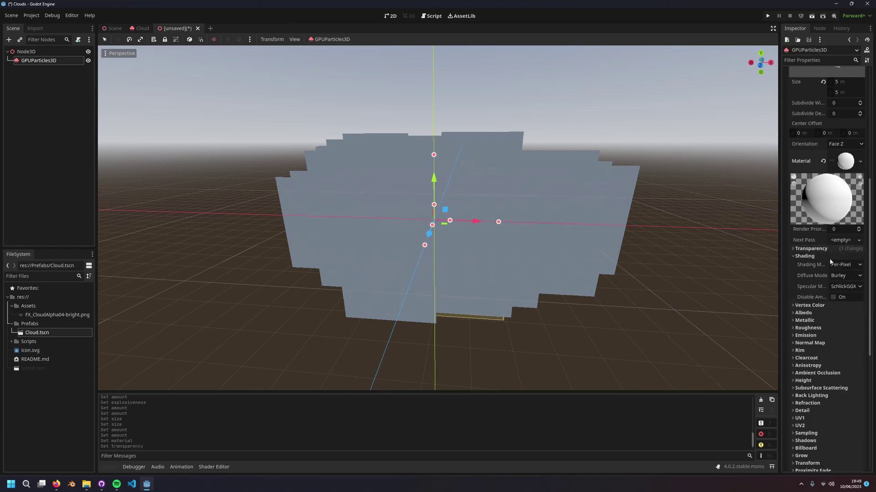
pyautogui.click(840, 265)
pyautogui.click(839, 274)
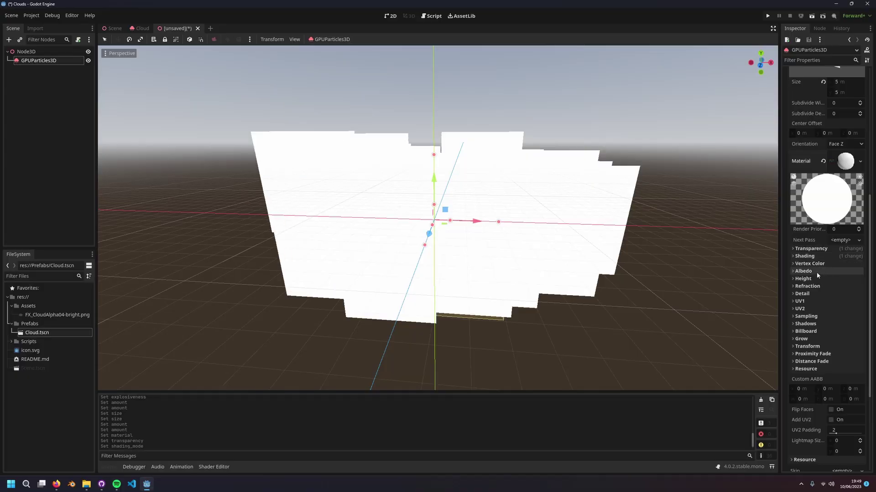
# Use FX_CloudAlpha04-bright.png as the quad material's albedo texture
pyautogui.click(816, 272)
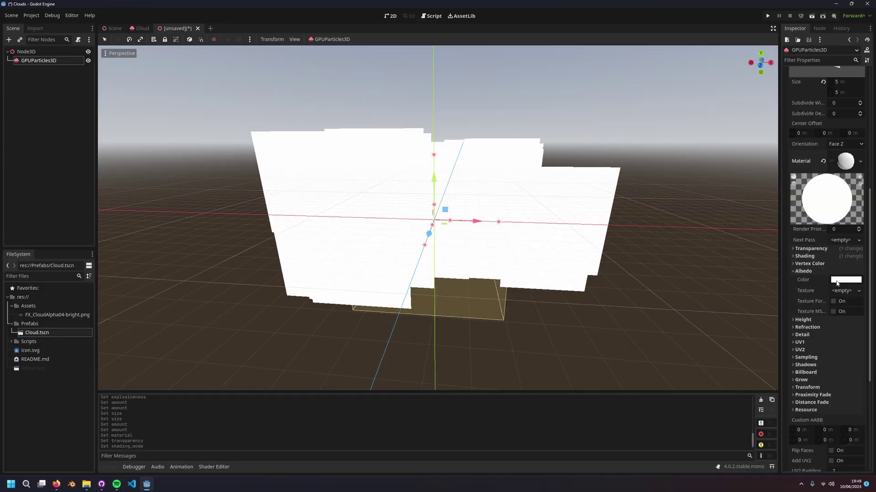
pyautogui.doubleClick(29, 315)
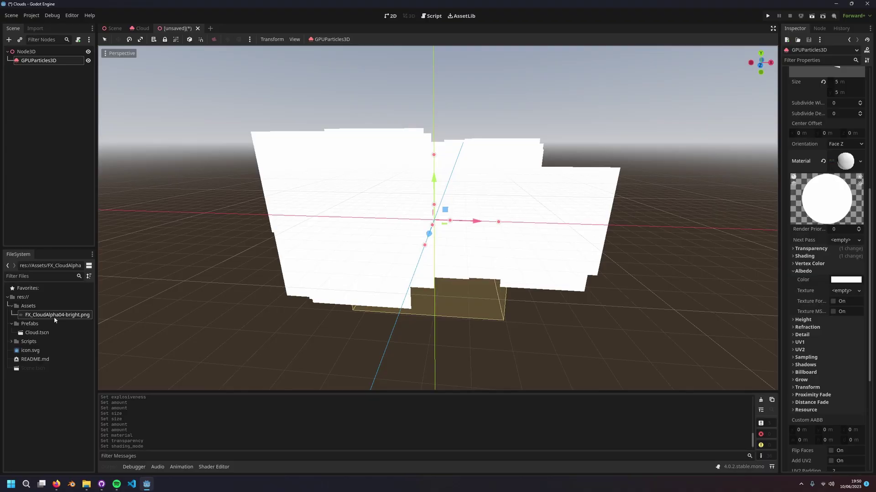
pyautogui.moveTo(54, 320); pyautogui.dragTo(845, 291)
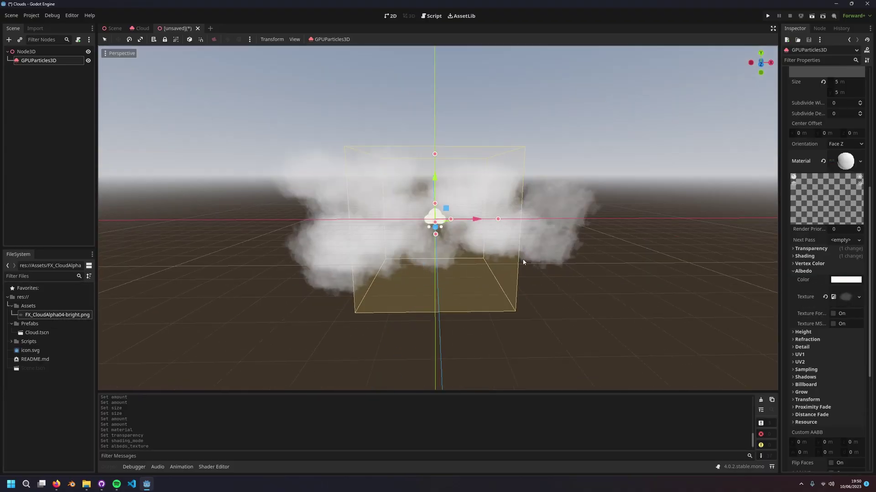
pyautogui.moveTo(523, 262); pyautogui.dragTo(524, 283, button='middle')
pyautogui.scroll(-3, 821, 274)
# Set the material's Billboard mode to Enabled so clouds face the camera
pyautogui.click(806, 284)
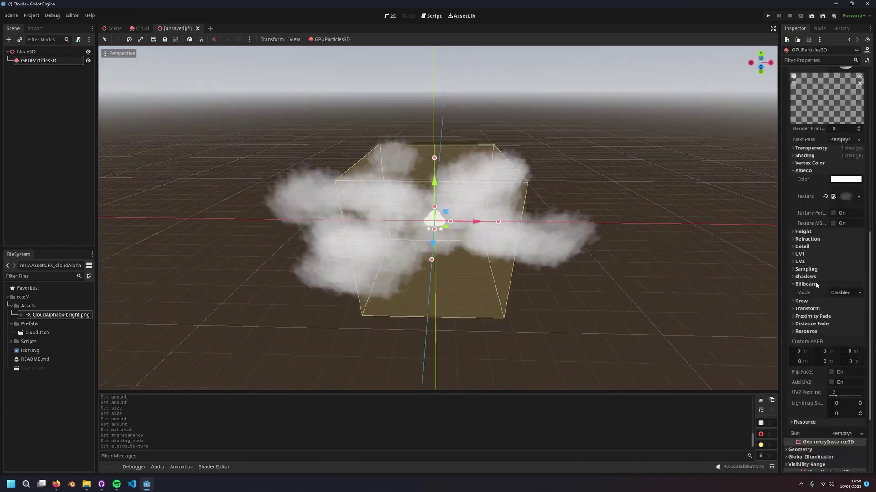
pyautogui.click(844, 293)
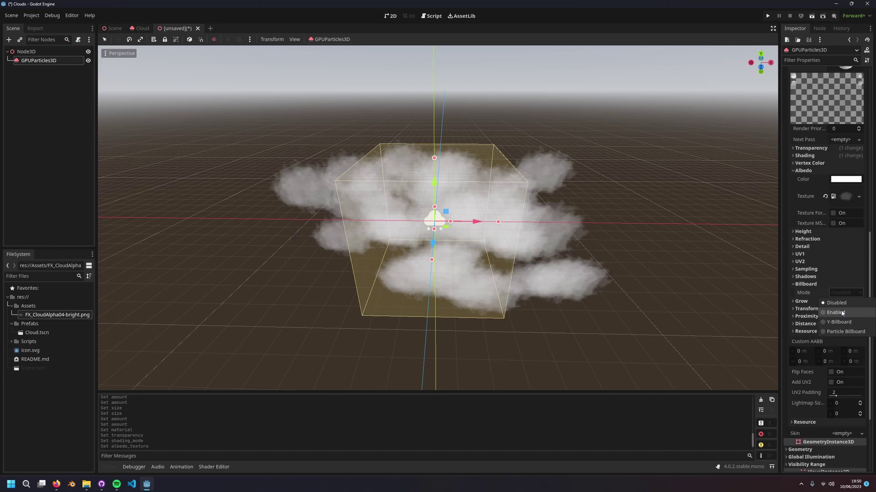
pyautogui.click(842, 313)
pyautogui.moveTo(496, 245); pyautogui.dragTo(456, 237, button='middle')
pyautogui.scroll(10, 808, 287)
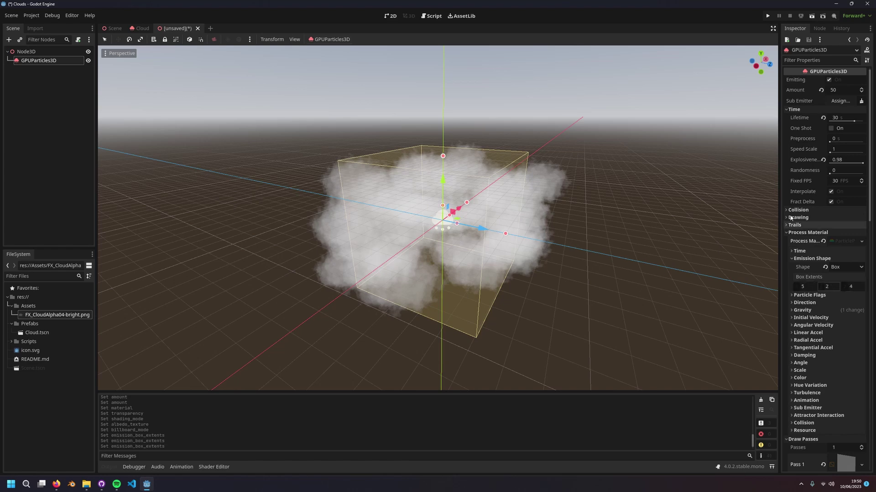
# Restart the particle emission and view the cloud from a level side angle
pyautogui.click(861, 88)
pyautogui.click(861, 91)
pyautogui.moveTo(401, 214); pyautogui.dragTo(622, 258, button='middle')
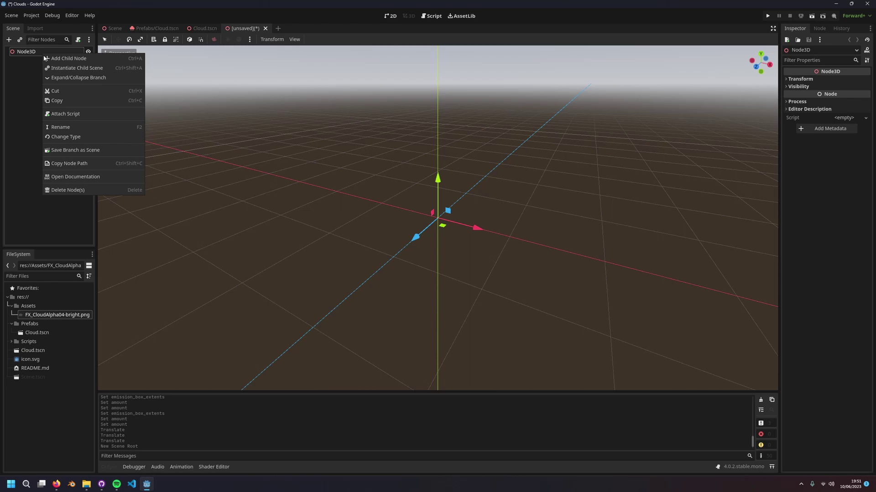
# Create a Node3D root and add a CSGBox3D child found by searching 'csg'
pyautogui.click(70, 59)
pyautogui.hotkey('ctrl', 'a')
pyautogui.write('csg')
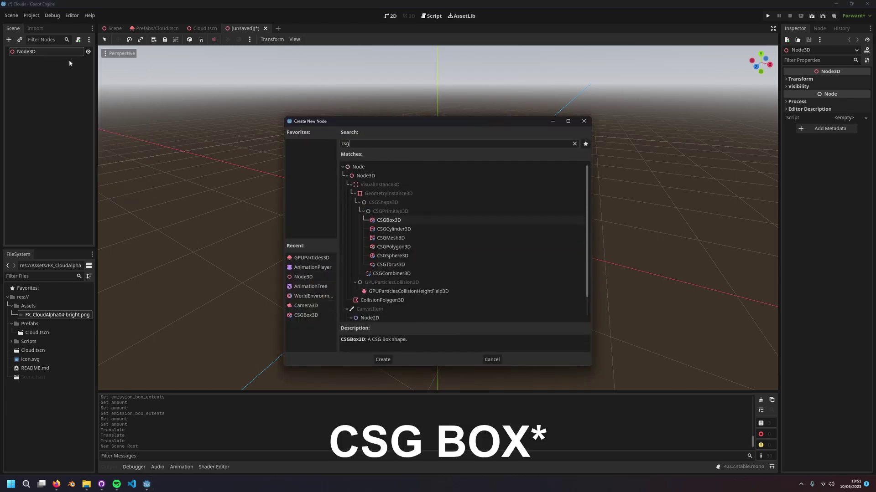
pyautogui.press('Return')
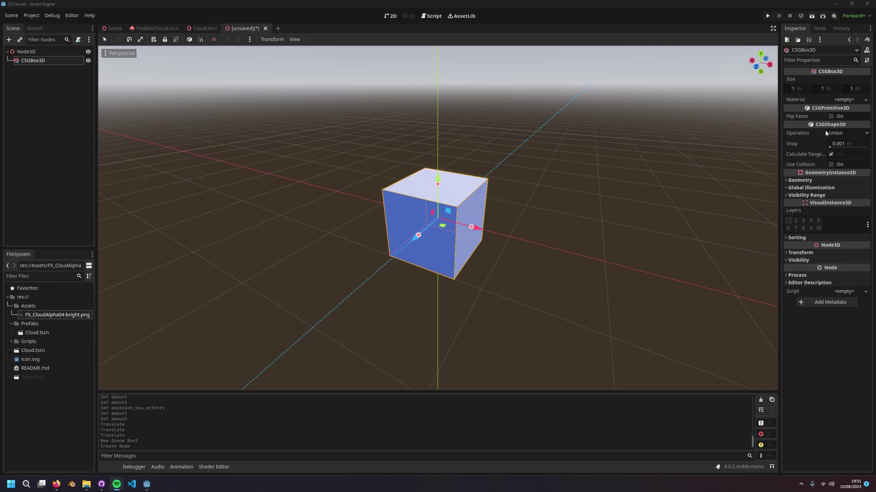
pyautogui.click(843, 137)
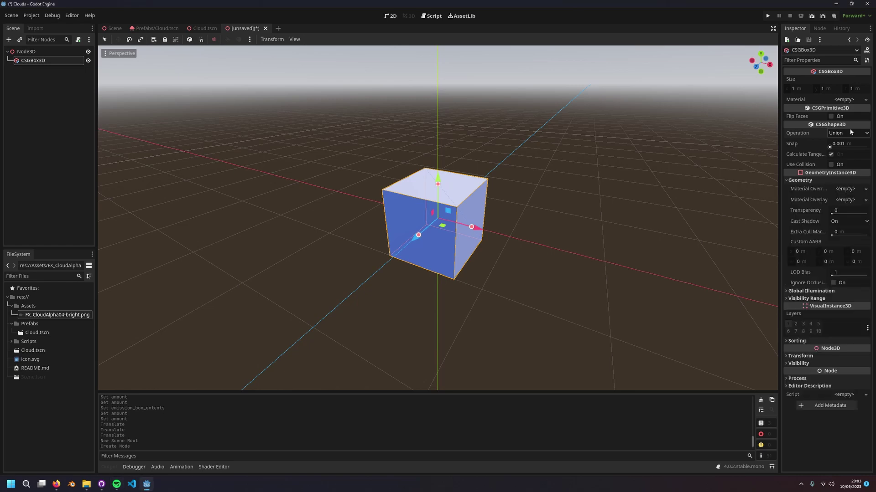
# Give the box a new StandardMaterial3D with Unshaded shading and Alpha transparency
pyautogui.click(853, 99)
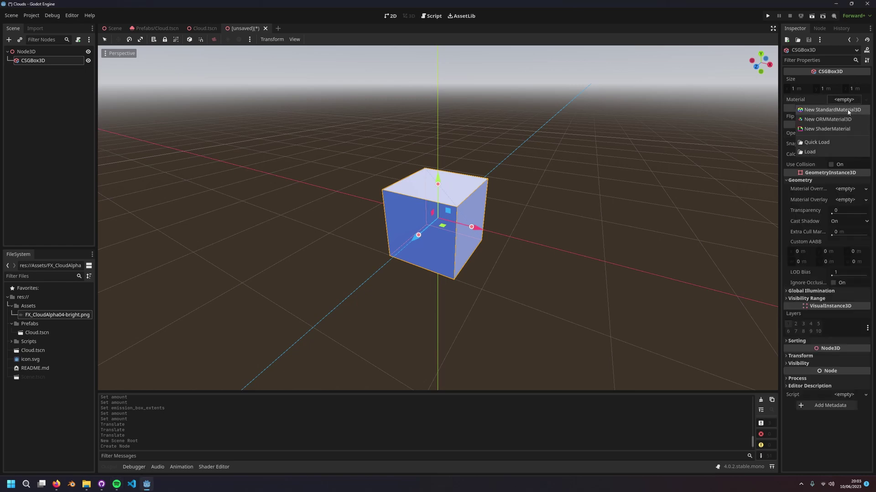
pyautogui.click(831, 110)
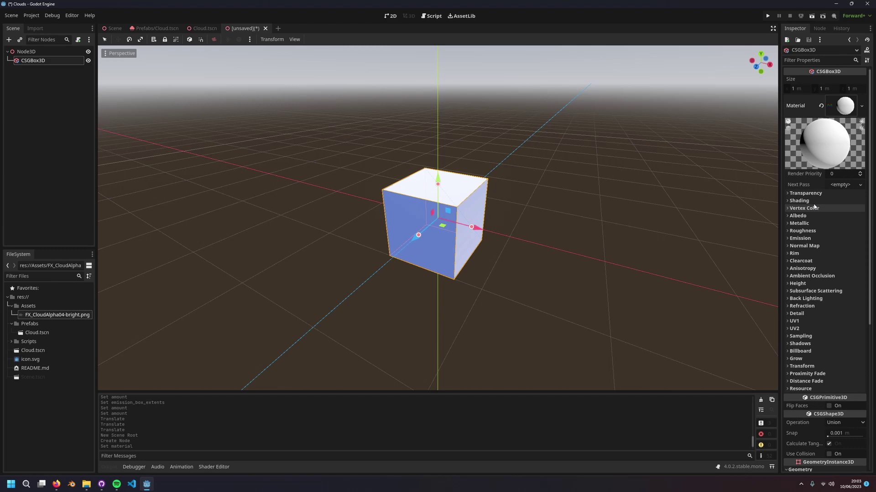
pyautogui.click(812, 201)
pyautogui.click(846, 209)
pyautogui.click(847, 220)
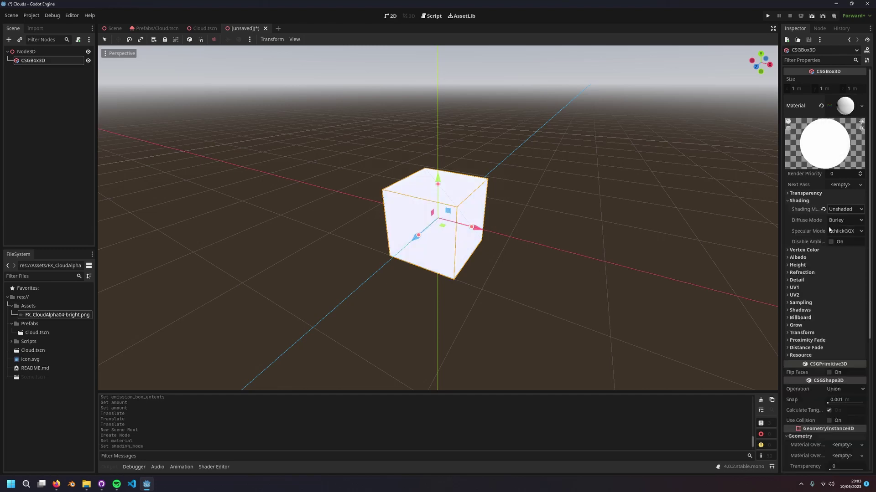
pyautogui.click(806, 201)
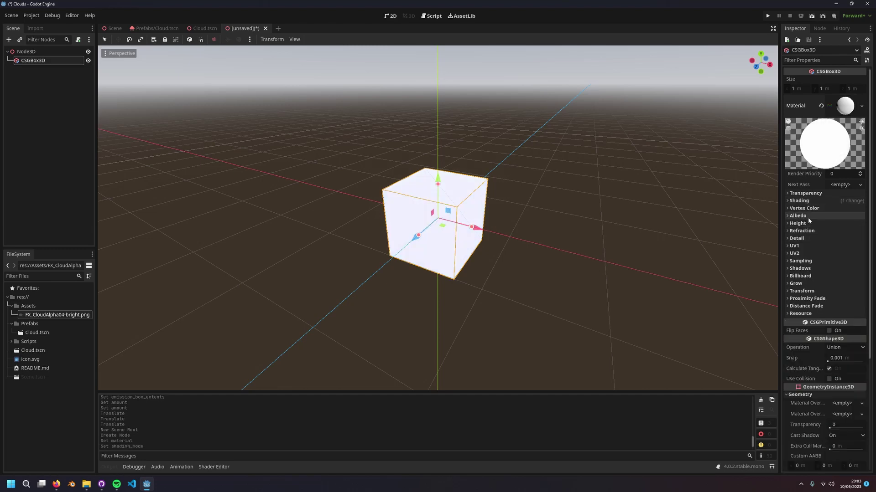
pyautogui.click(805, 193)
pyautogui.click(837, 202)
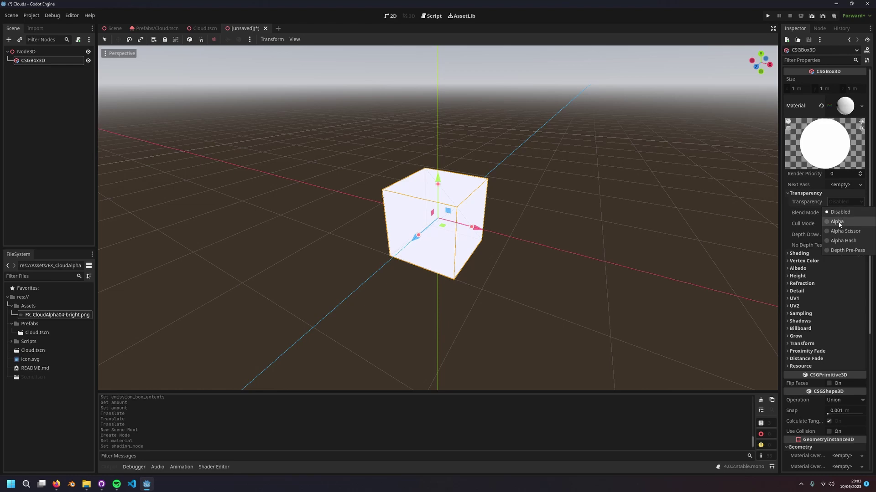
pyautogui.click(838, 223)
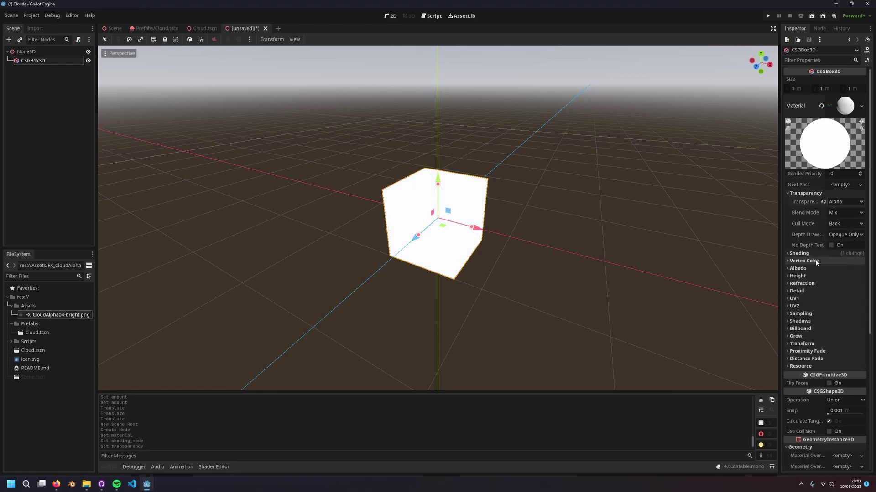
# Lower the box albedo colour's alpha to 0 and undo an accidental box move
pyautogui.click(814, 268)
pyautogui.click(842, 277)
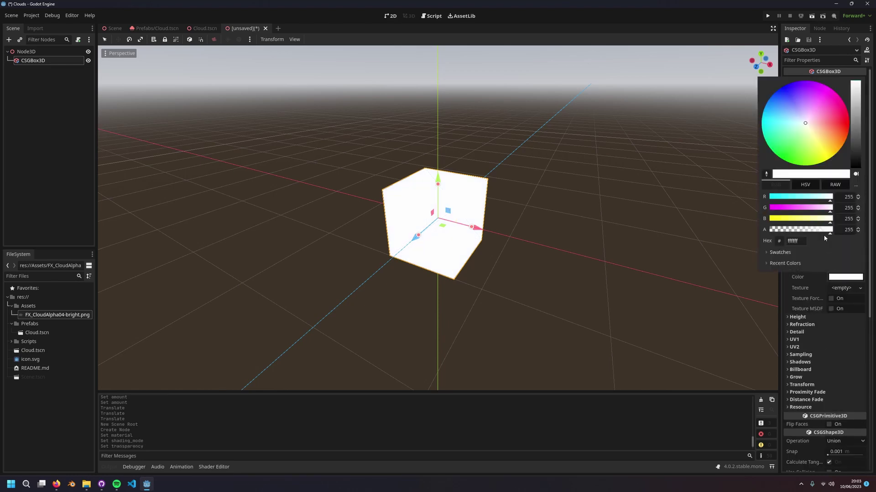
pyautogui.moveTo(824, 238); pyautogui.dragTo(640, 226)
pyautogui.click(584, 214)
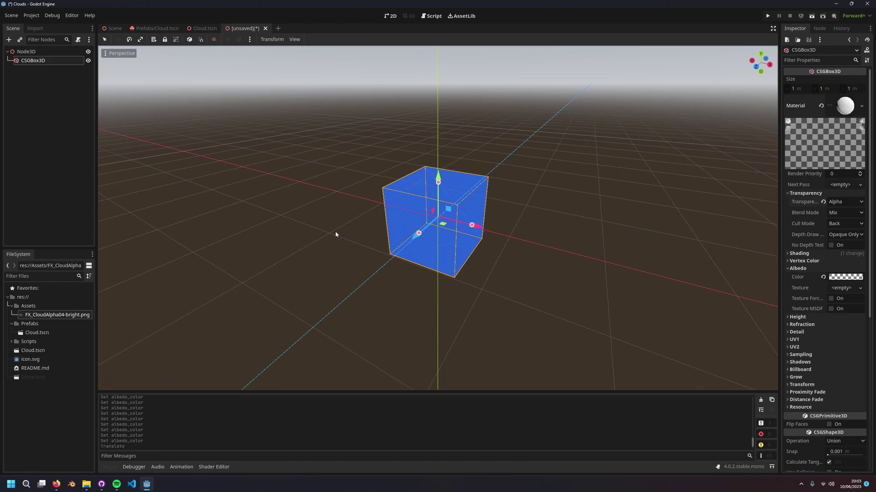
pyautogui.hotkey('ctrl', 'z')
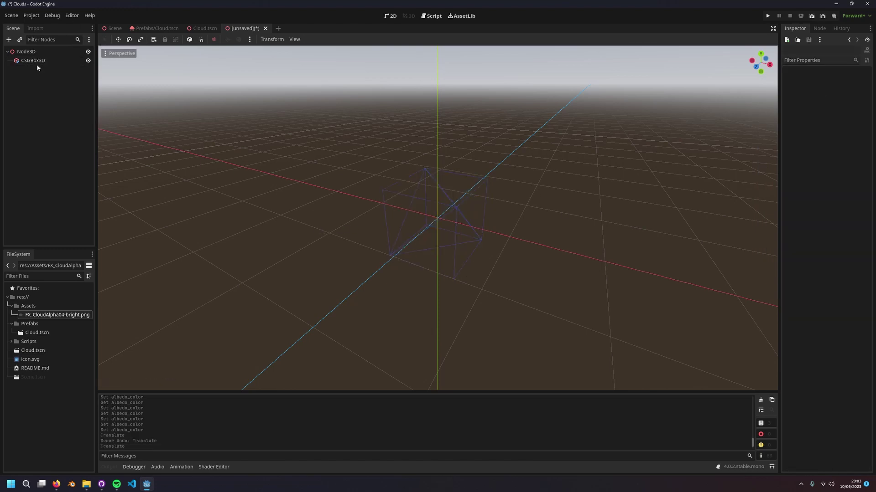
# Begin creating a new Cloud_spawner.gd script for the Cloud_spawner box
pyautogui.rightClick(25, 52)
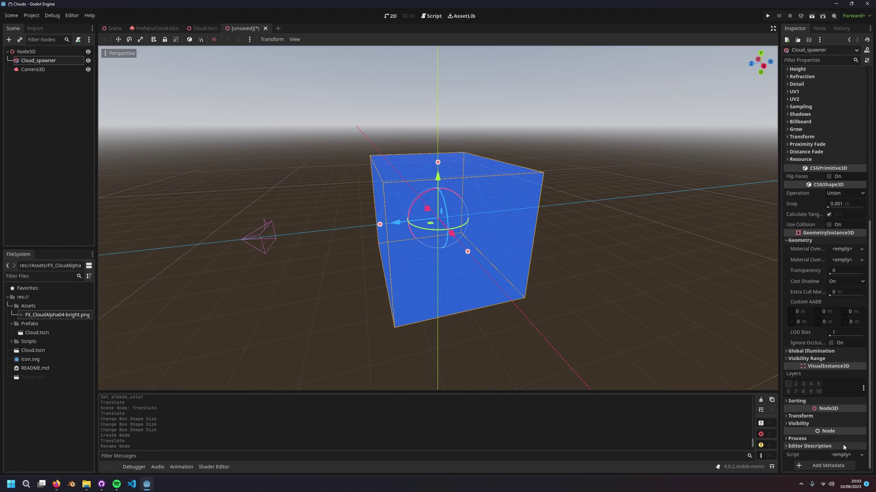
pyautogui.click(849, 455)
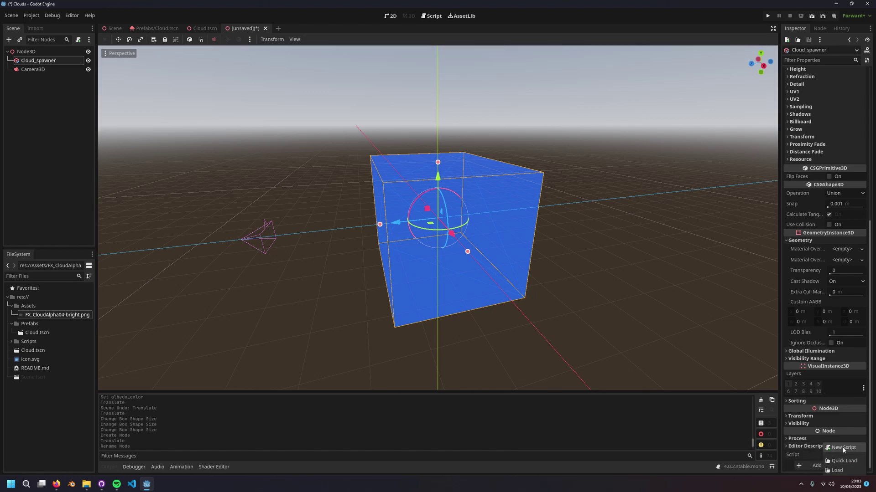
pyautogui.click(842, 449)
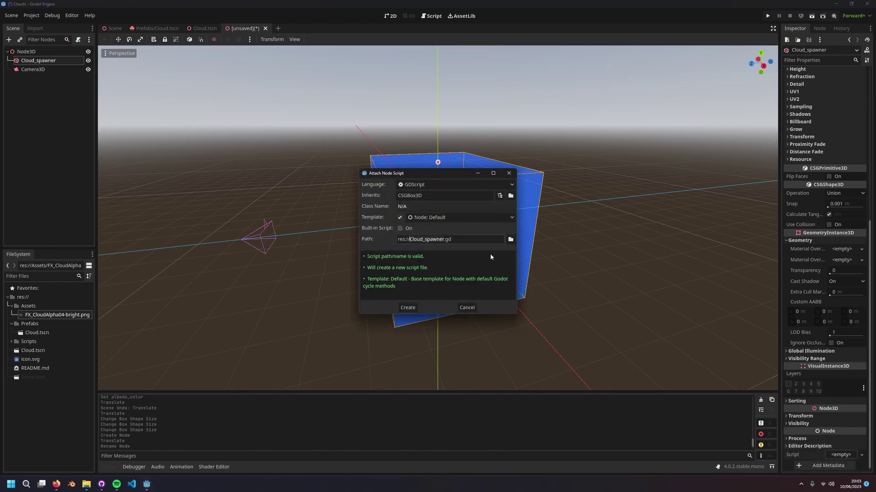